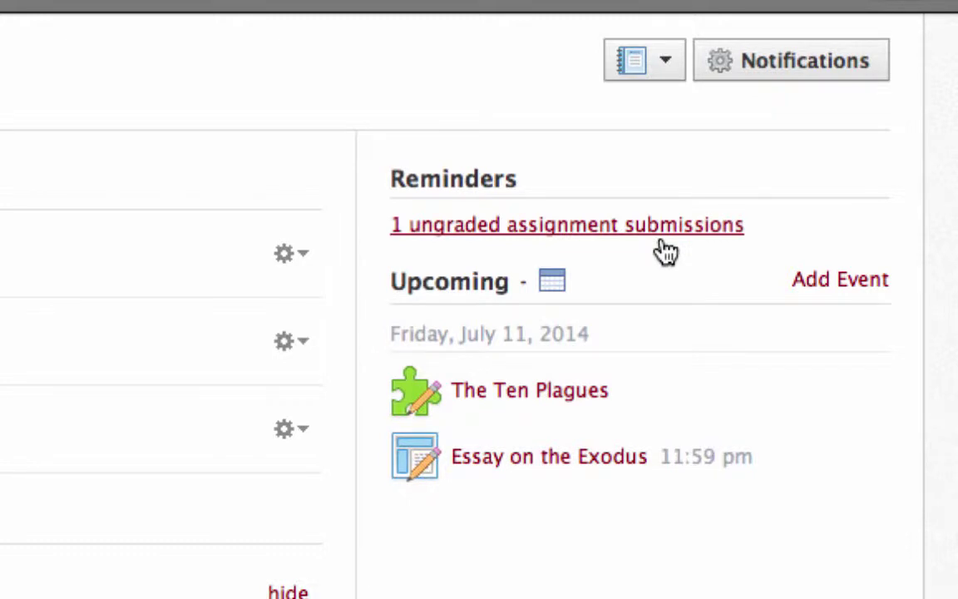
Step: Open the Essay on the Exodus assignment from the ungraded submissions reminder
click(659, 235)
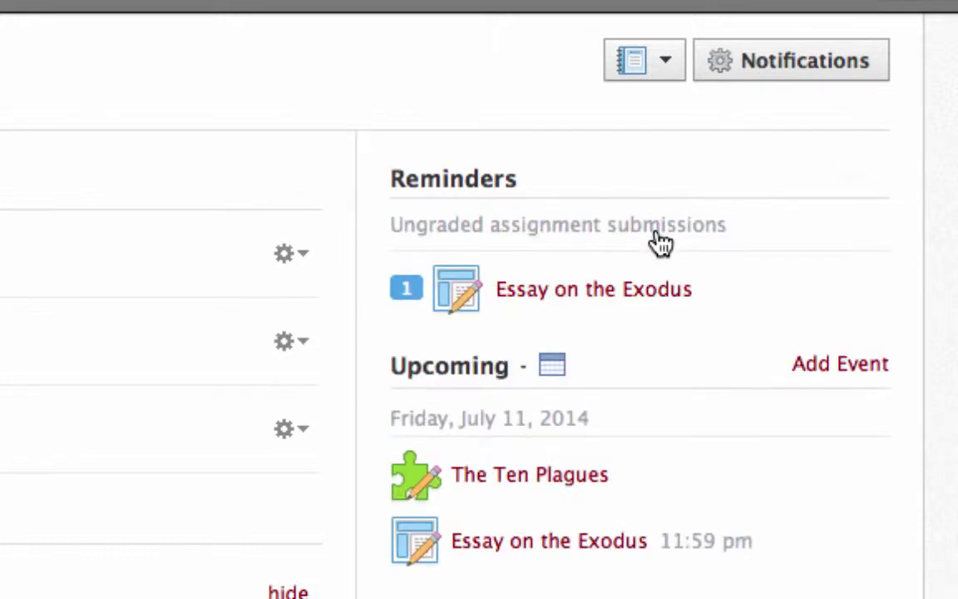
click(629, 306)
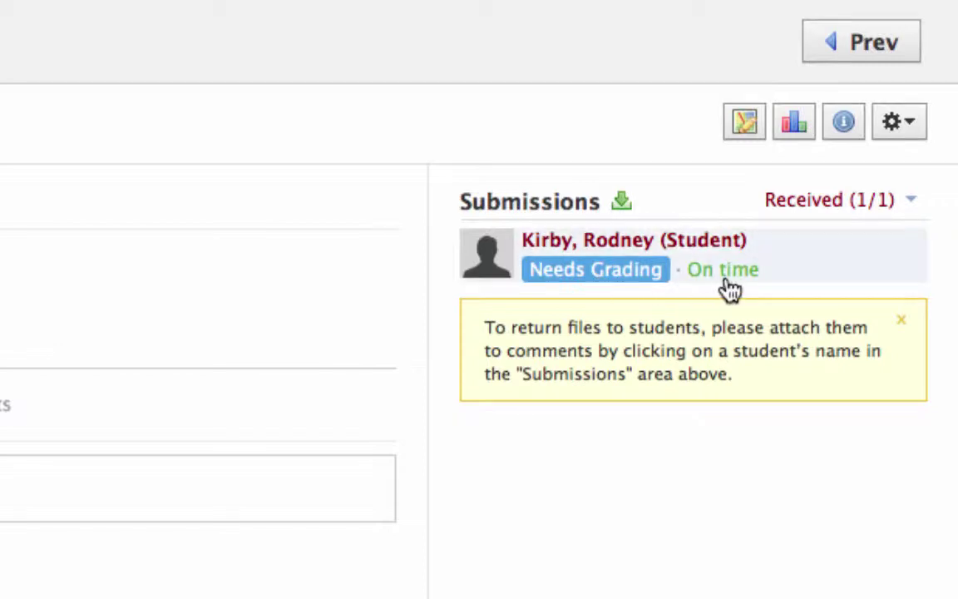
Step: Open the Final AP Instructions 2014.docx submission and look through its pages back to the top
click(642, 271)
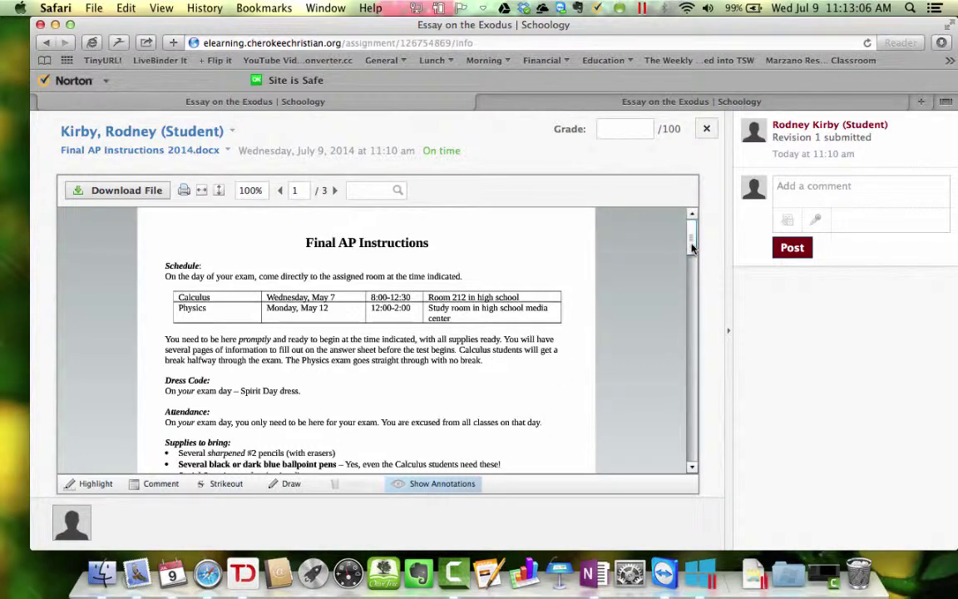
scroll(692, 249, down, 4)
scroll(692, 249, down, 15)
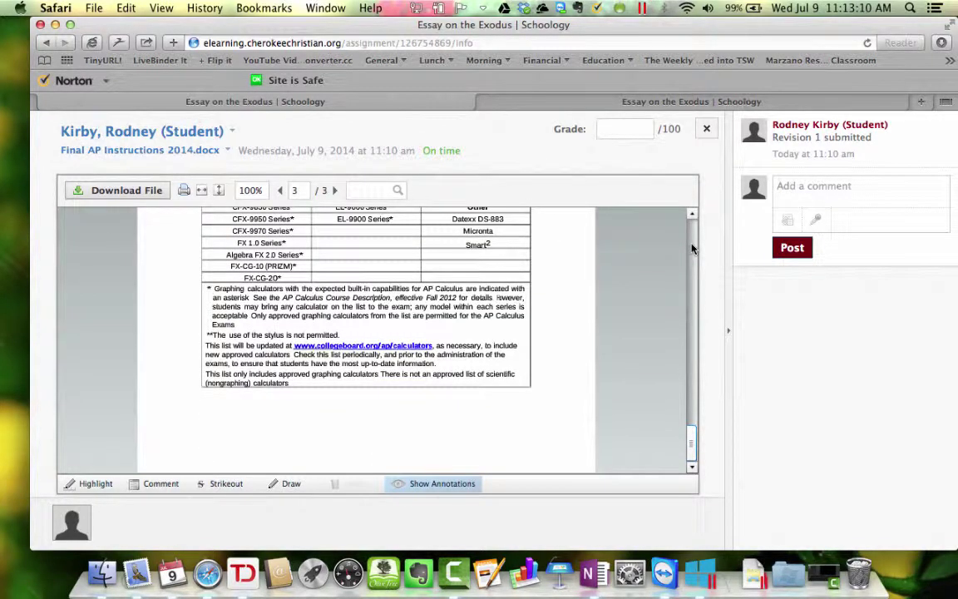
scroll(692, 249, up, 20)
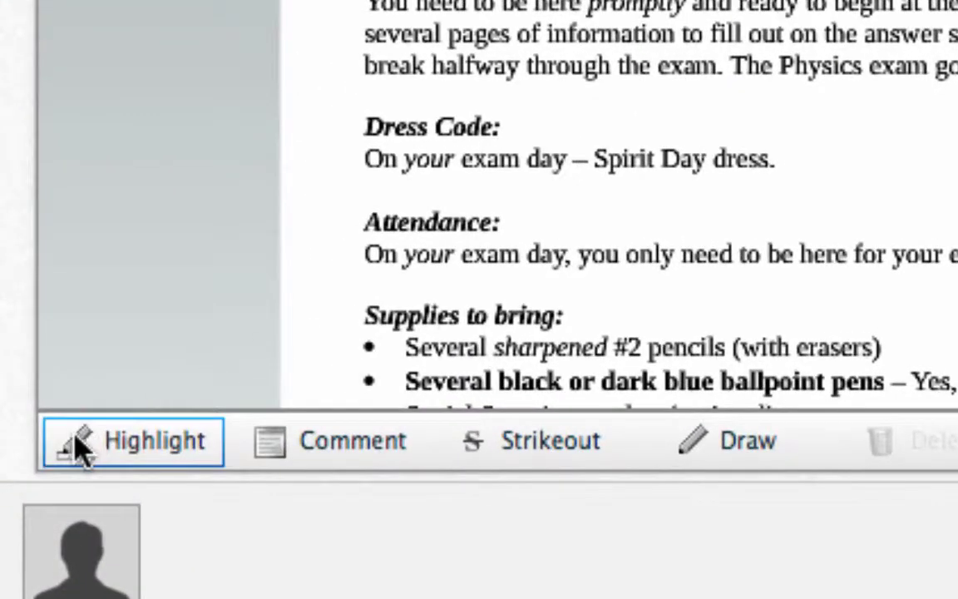
Step: Highlight the Final AP Instructions title in yellow
click(81, 448)
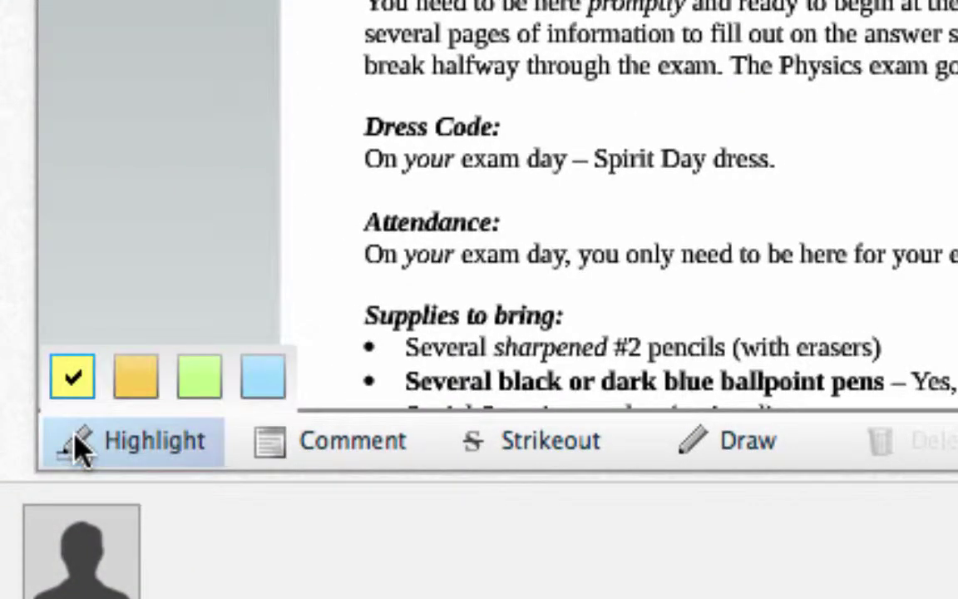
click(83, 391)
click(83, 391)
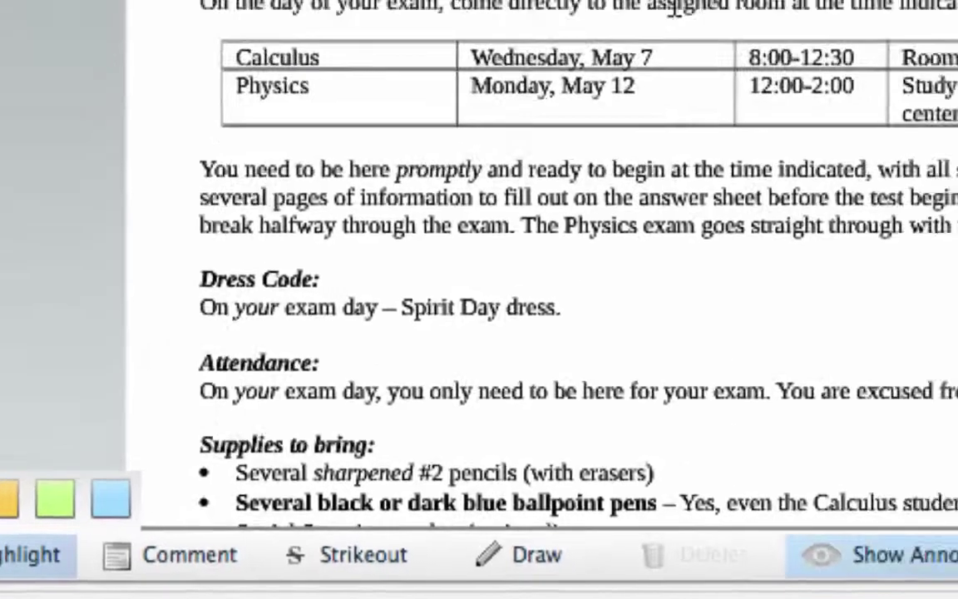
drag(359, 117, 646, 121)
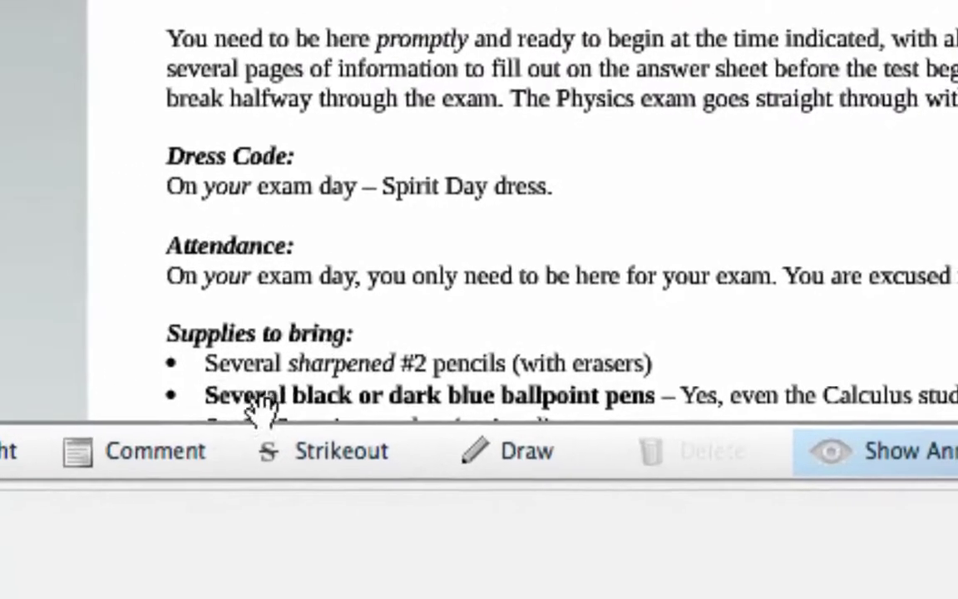
click(166, 447)
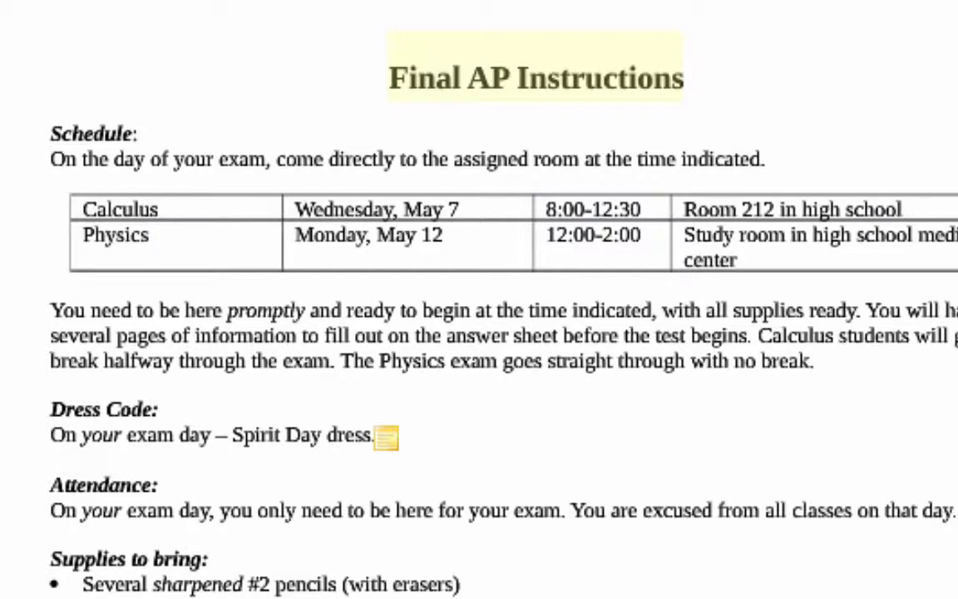
Step: Add a sticky note after 'Spirit Day dress.' asking 'What is Spirit Day dress? Do the boys have to wear dresses?'
click(387, 437)
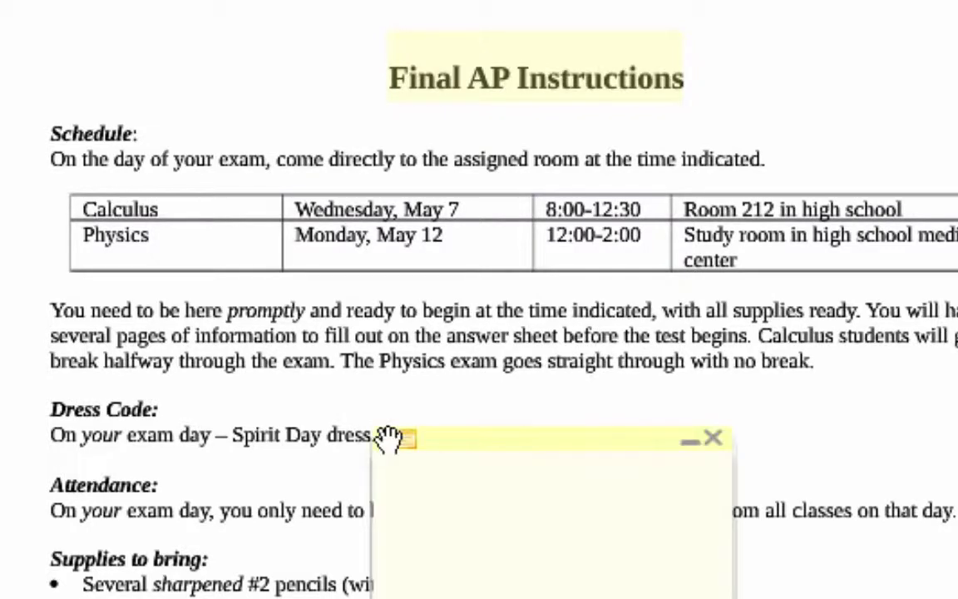
click(466, 491)
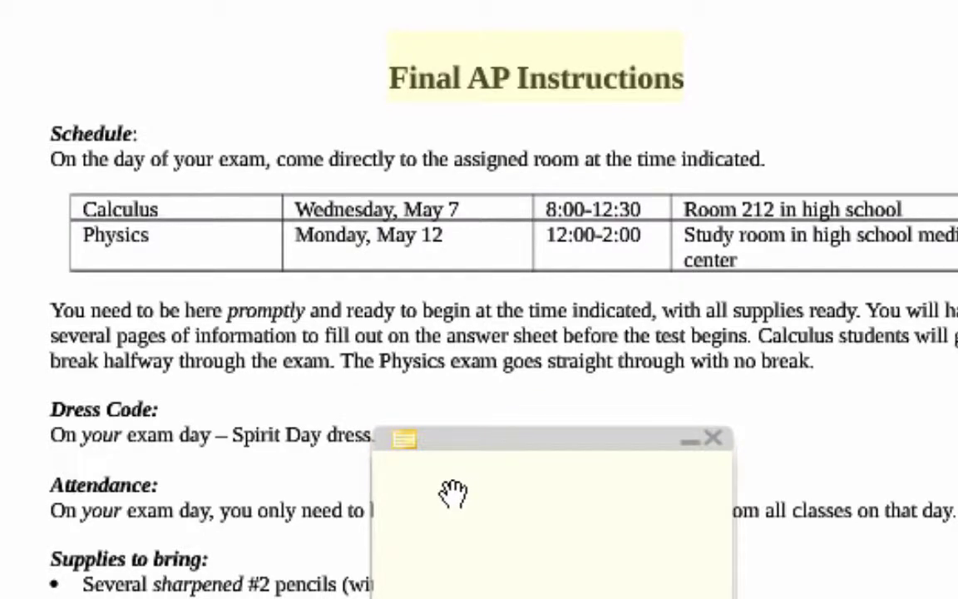
text(What)
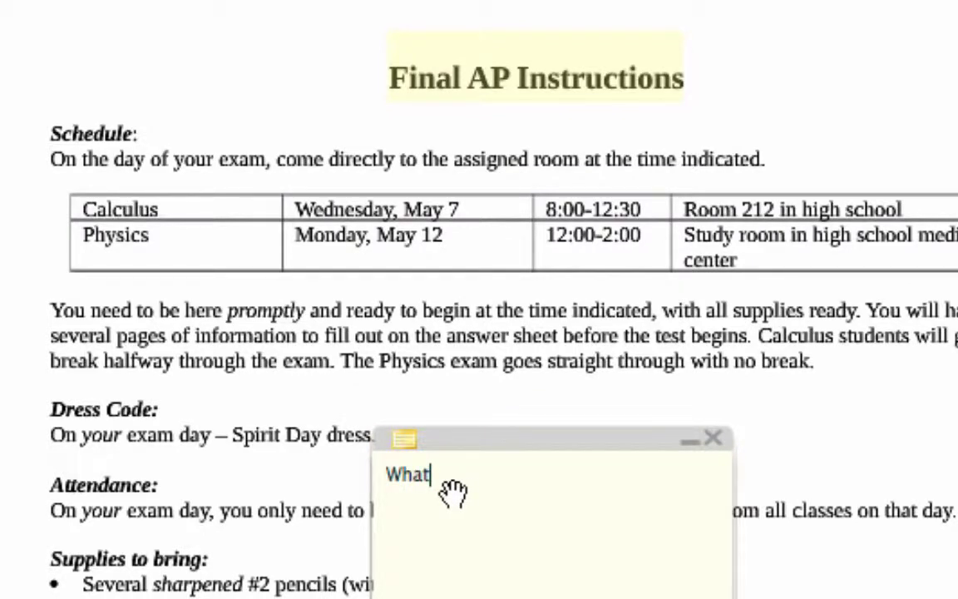
text( is Spirit Da)
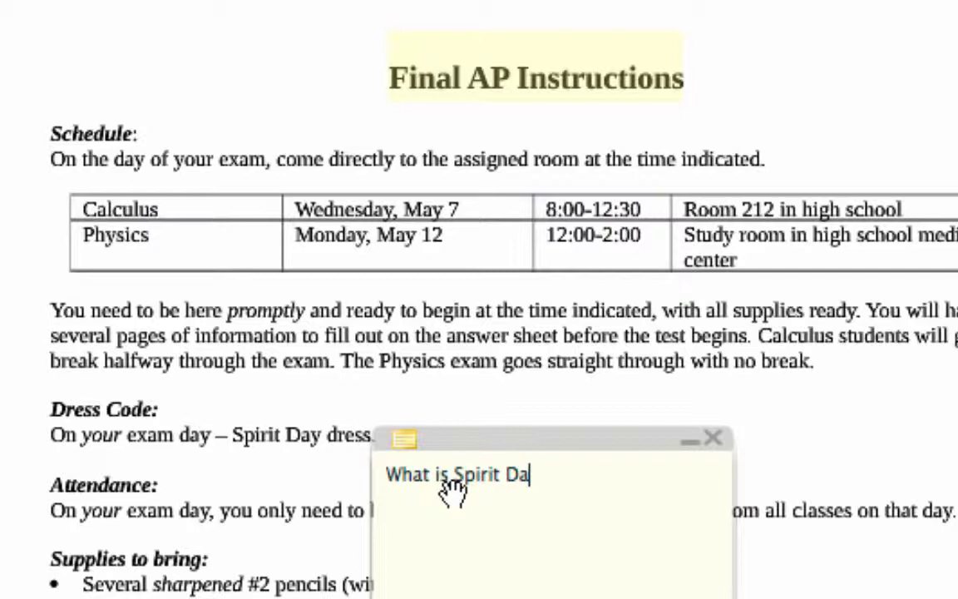
text(y dress? )
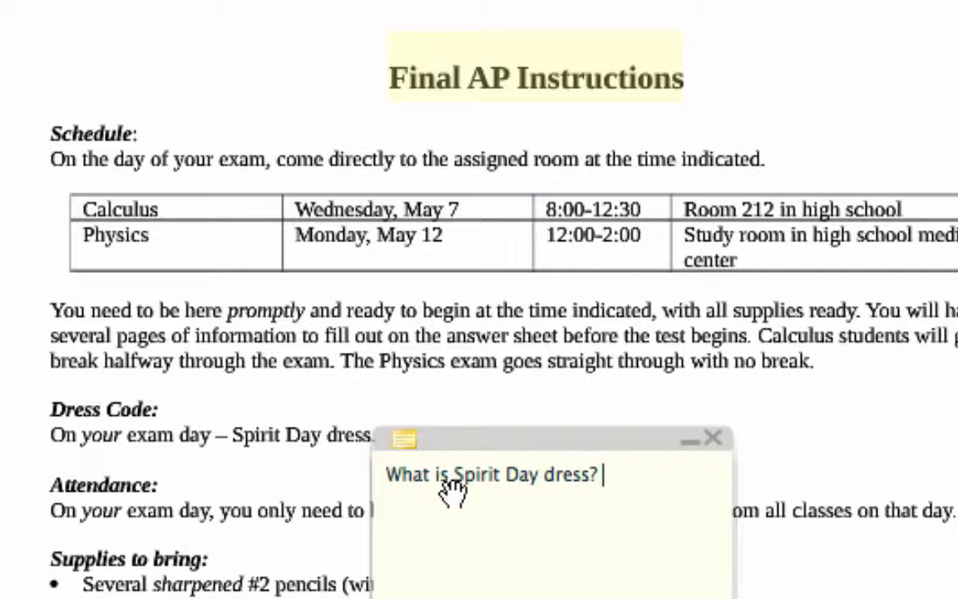
text(Do the boy)
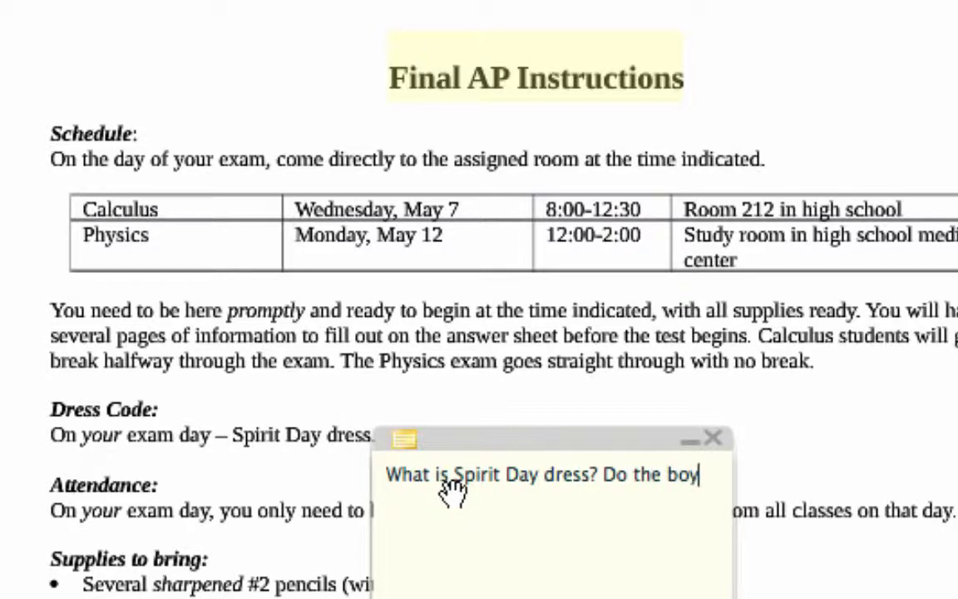
text(s have to we)
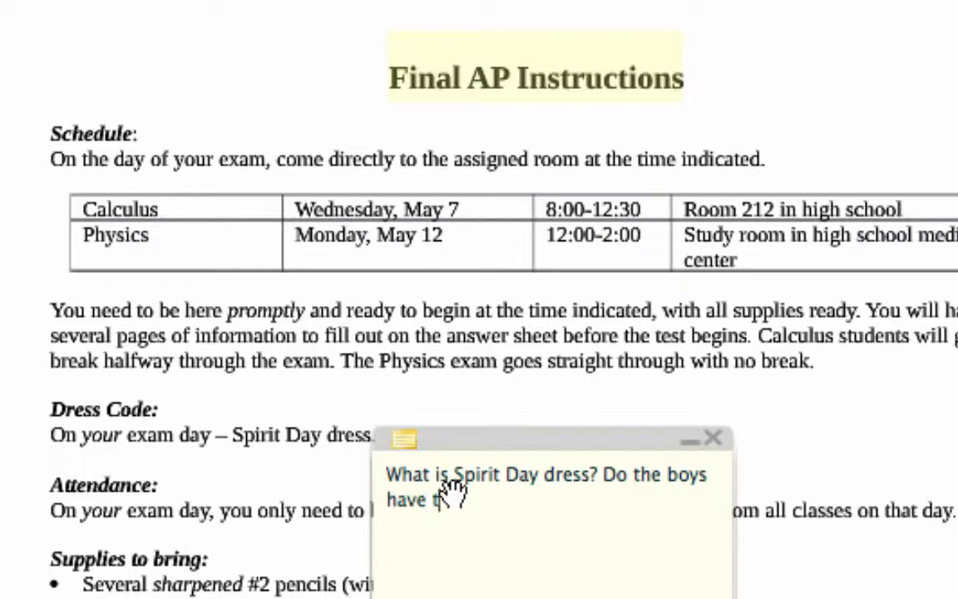
text(ar dres)
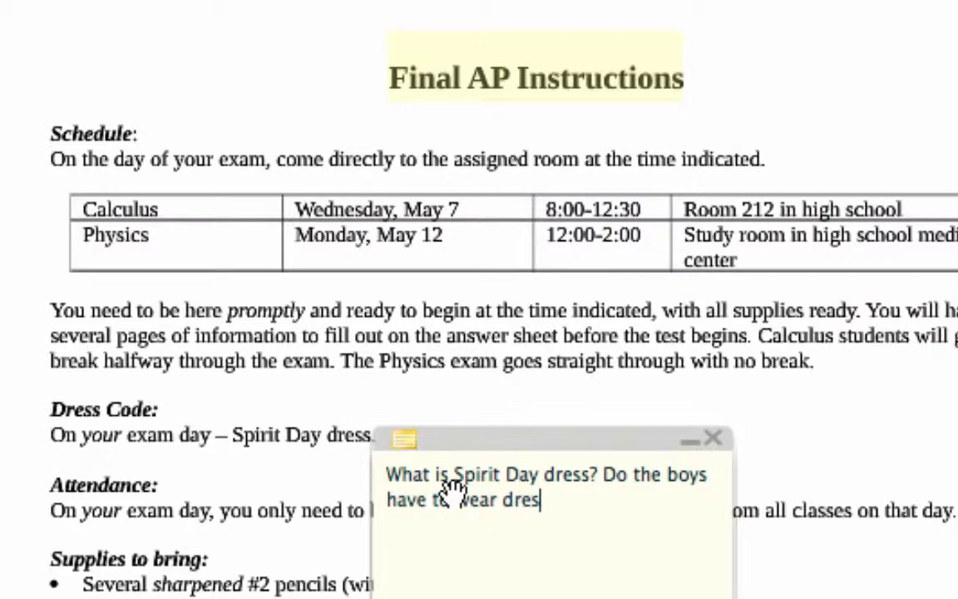
text(ses?)
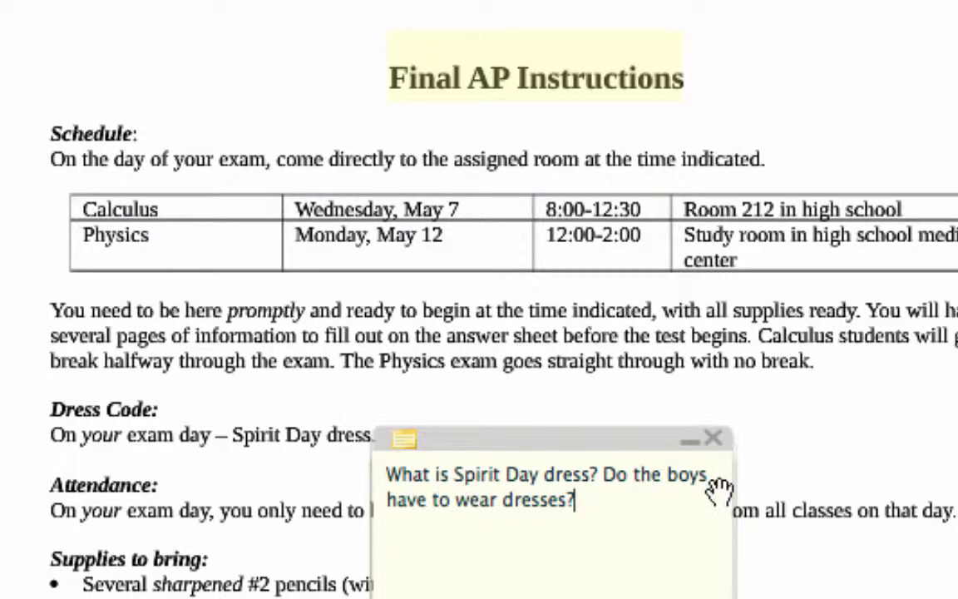
click(693, 445)
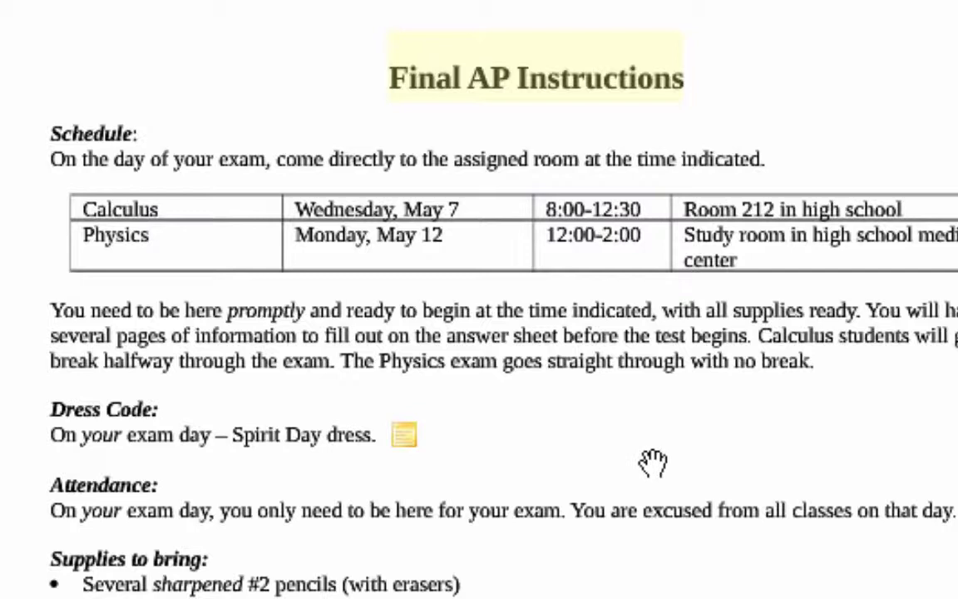
Step: Circle the word 'Physics' in red in the exam-times paragraph
mouse_move(406, 443)
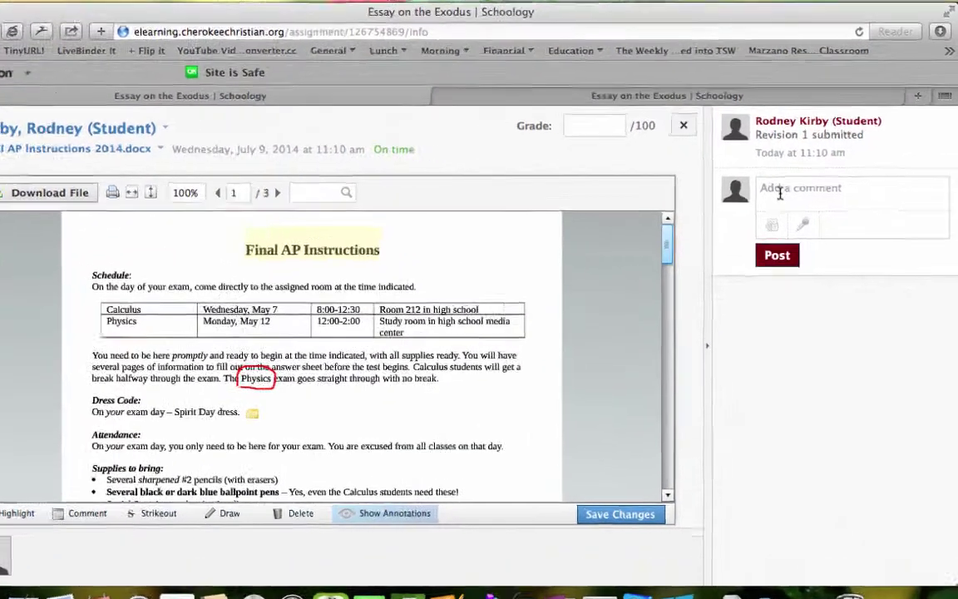
Step: Draft the comment 'This is very confusing.' and save the document annotations
click(794, 190)
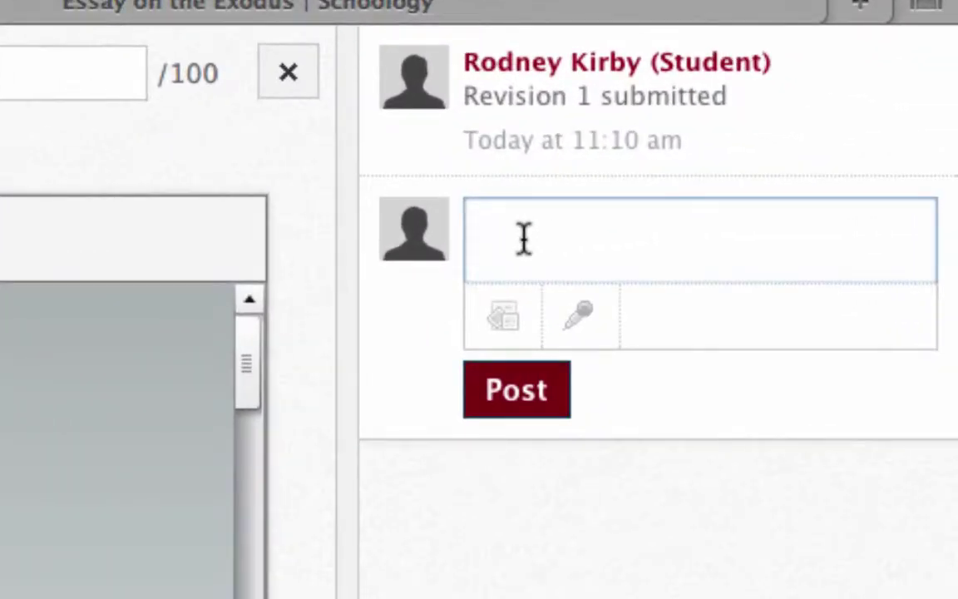
text(This is very)
text(confusing.)
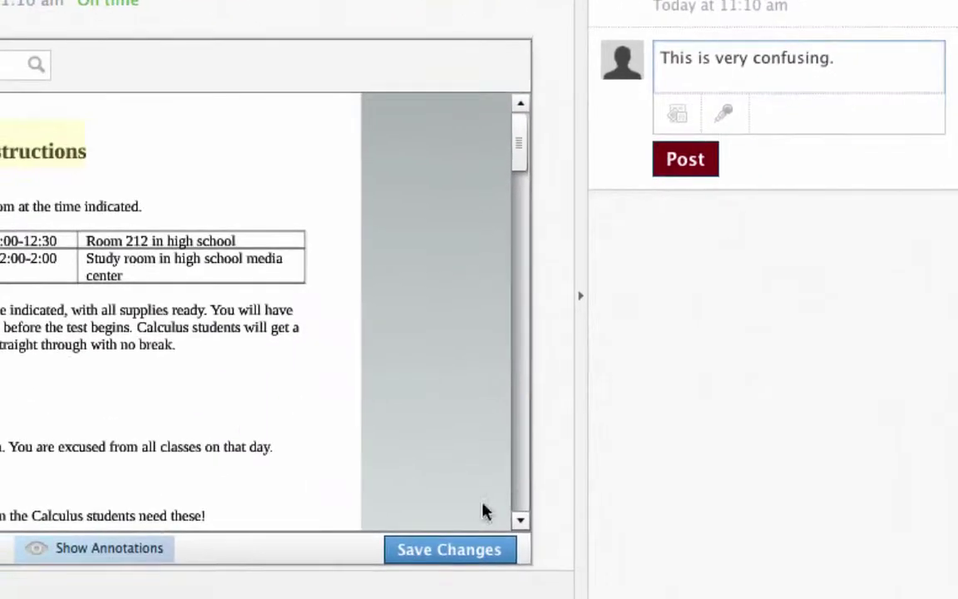
click(454, 554)
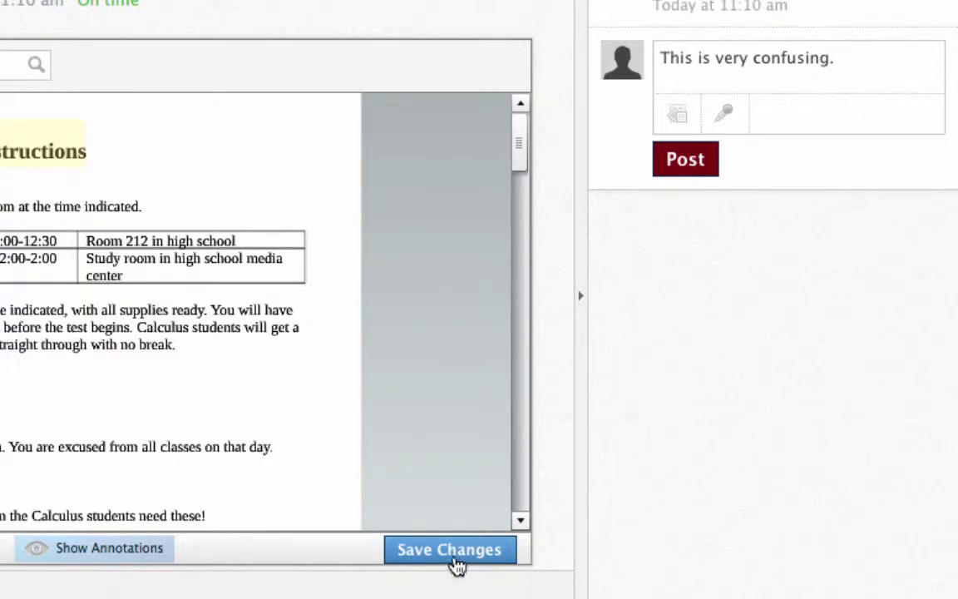
Step: Post the 'This is very confusing.' comment to the submission thread
click(689, 165)
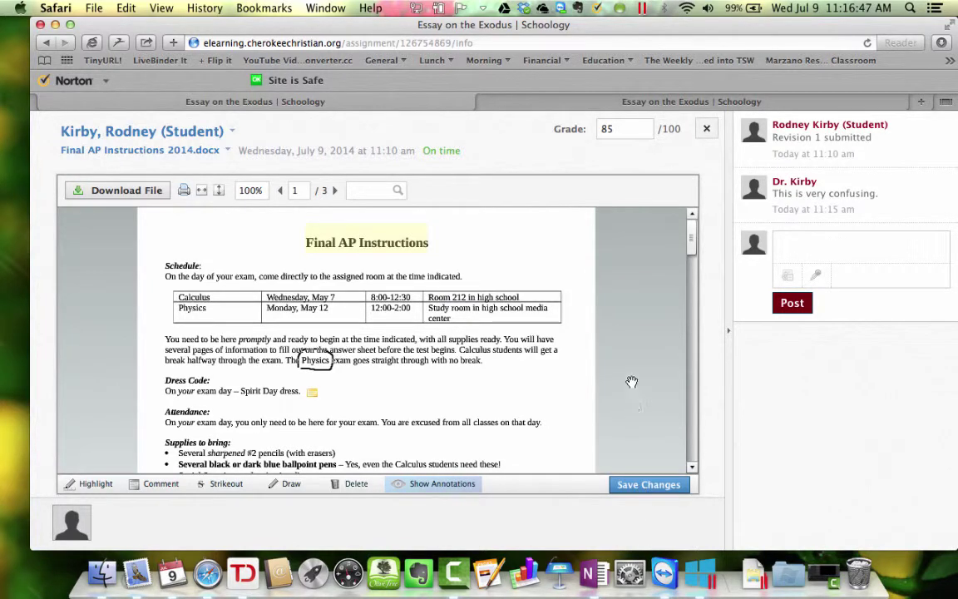
Step: Close the grader and refresh the student's tab to show the 85/100 grade
click(707, 129)
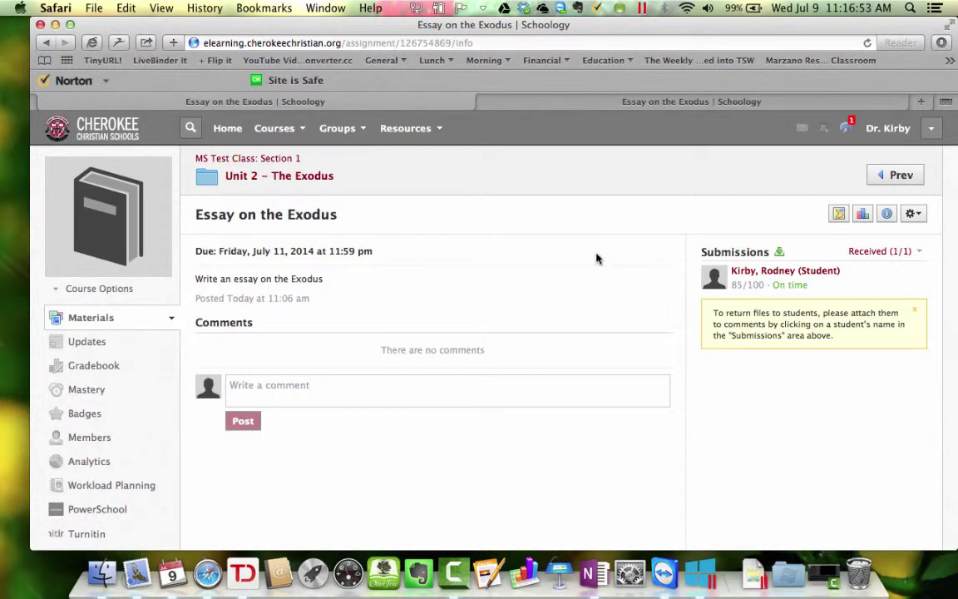
click(660, 102)
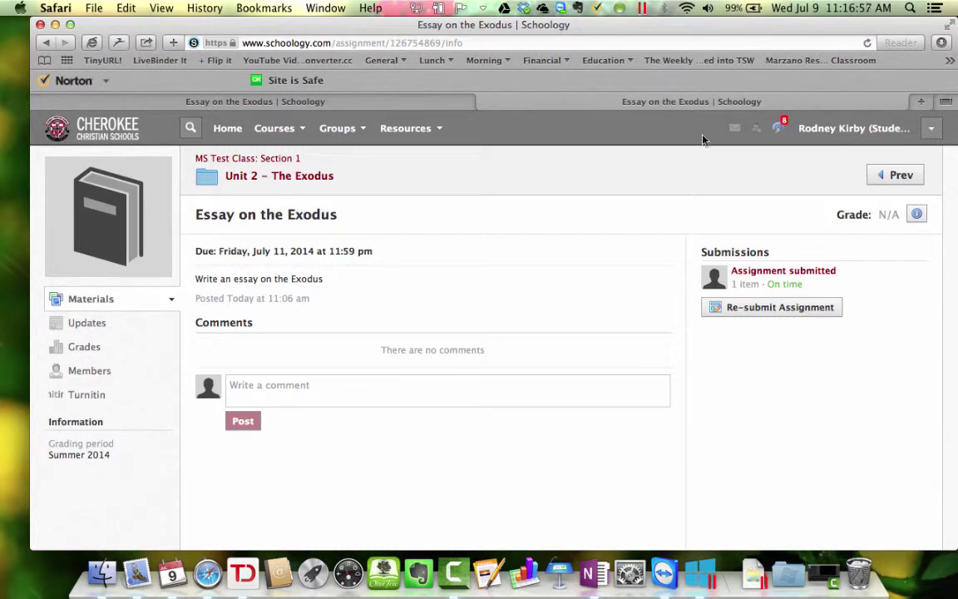
key(super+r)
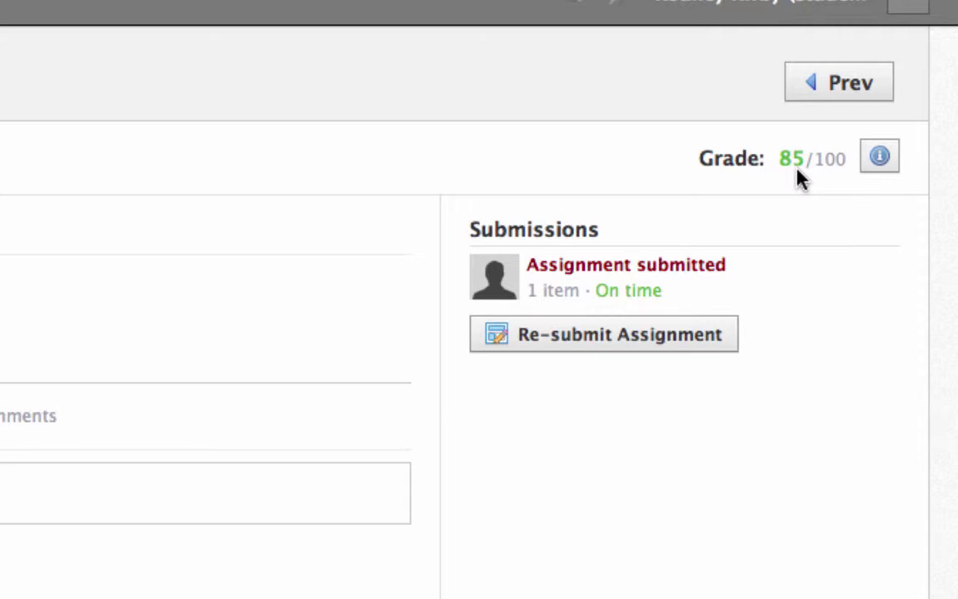
click(881, 166)
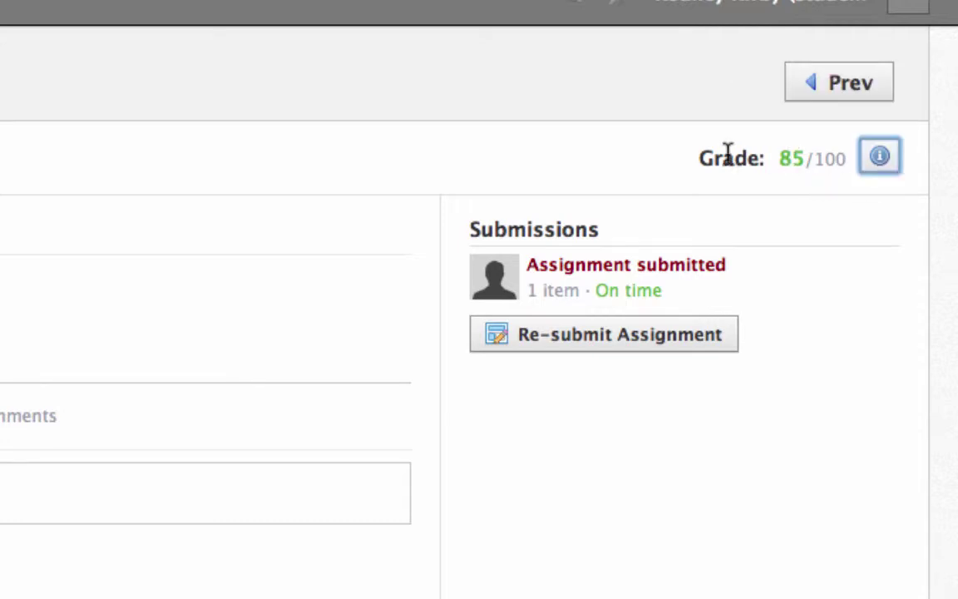
click(648, 288)
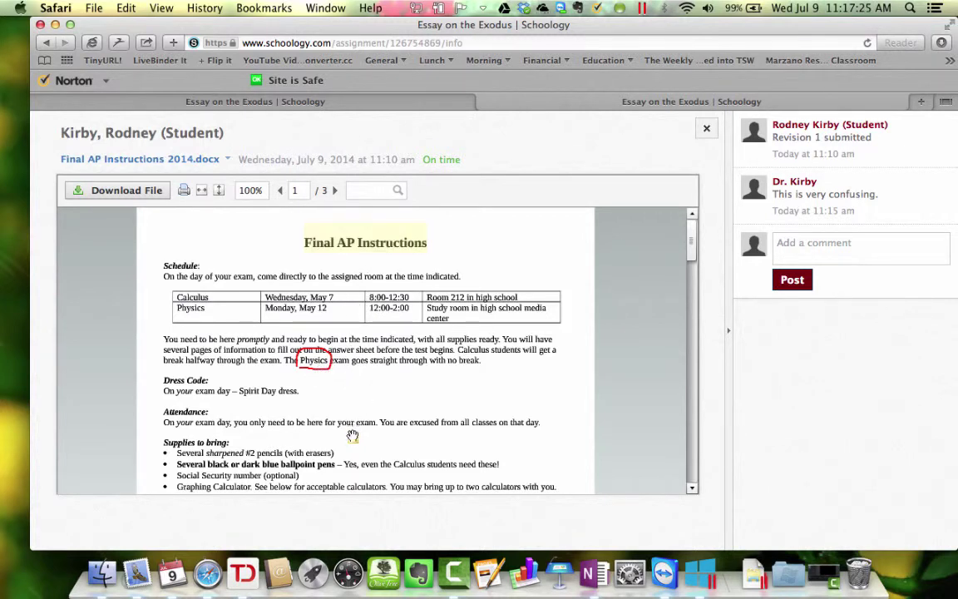
mouse_move(354, 438)
click(706, 128)
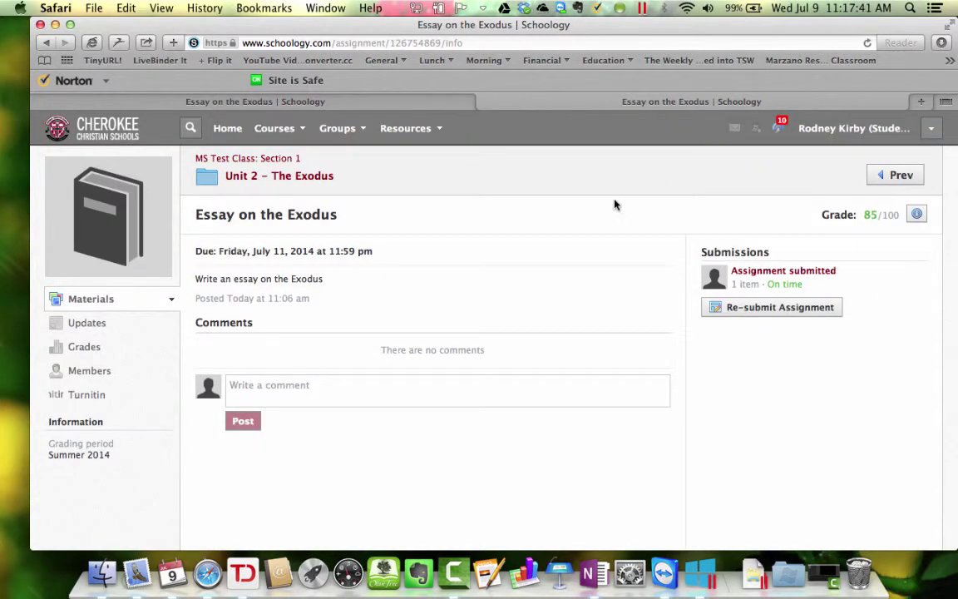